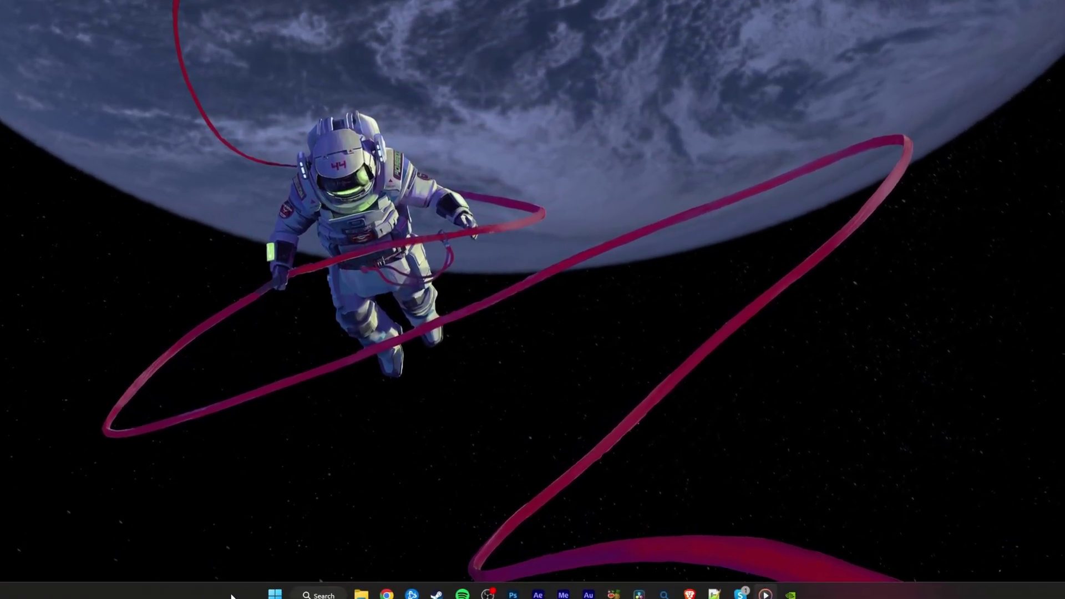
- Bring Chrome with the Roblox profile forward and open its main menu
{"action": "left_click", "coordinate": [389, 591]}
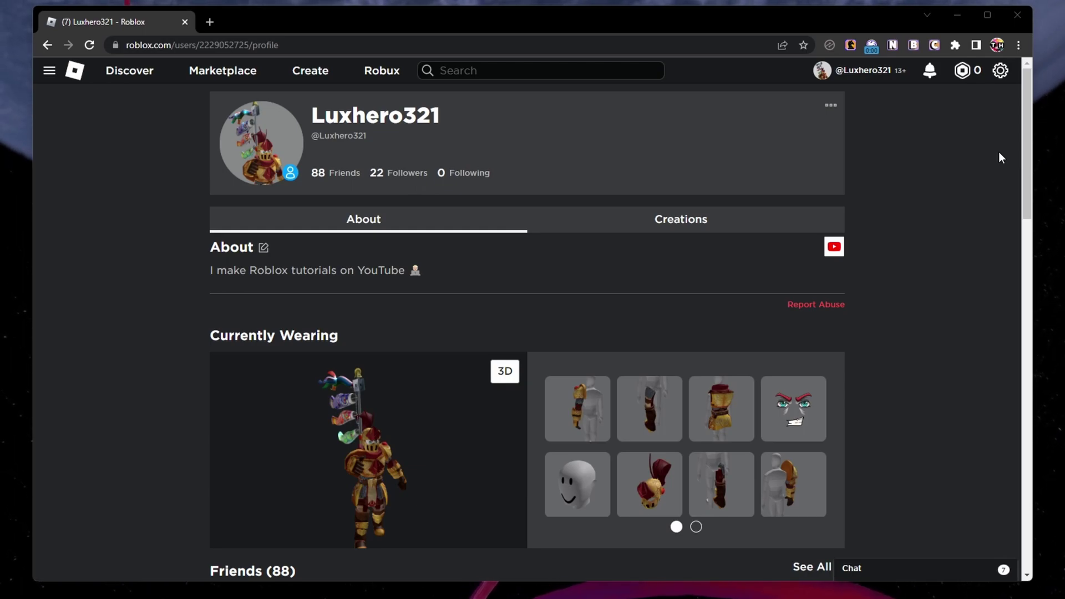
{"action": "left_click", "coordinate": [1017, 46]}
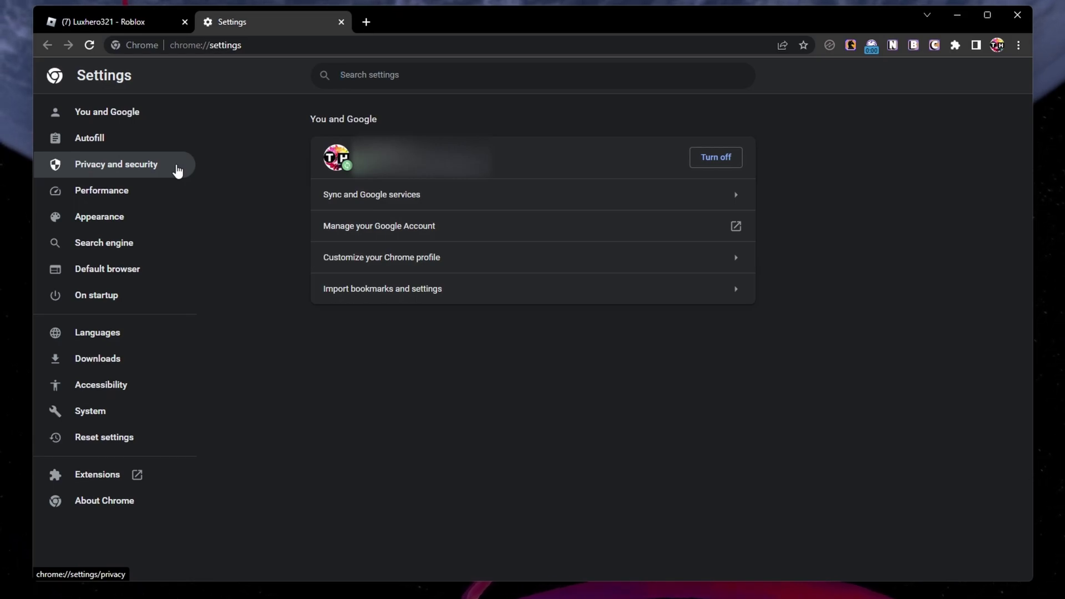
- List every site's stored data and permissions under Privacy and security > Cookies and other site data
{"action": "left_click", "coordinate": [176, 170]}
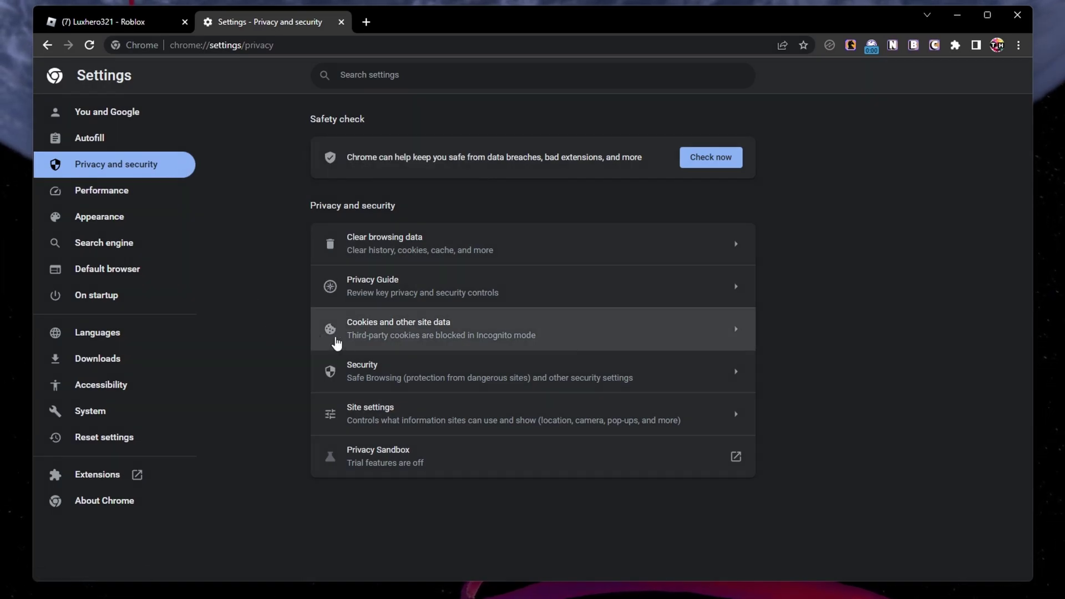
{"action": "left_click", "coordinate": [354, 343]}
{"action": "scroll", "coordinate": [295, 400], "scroll_direction": "down", "scroll_amount": 2}
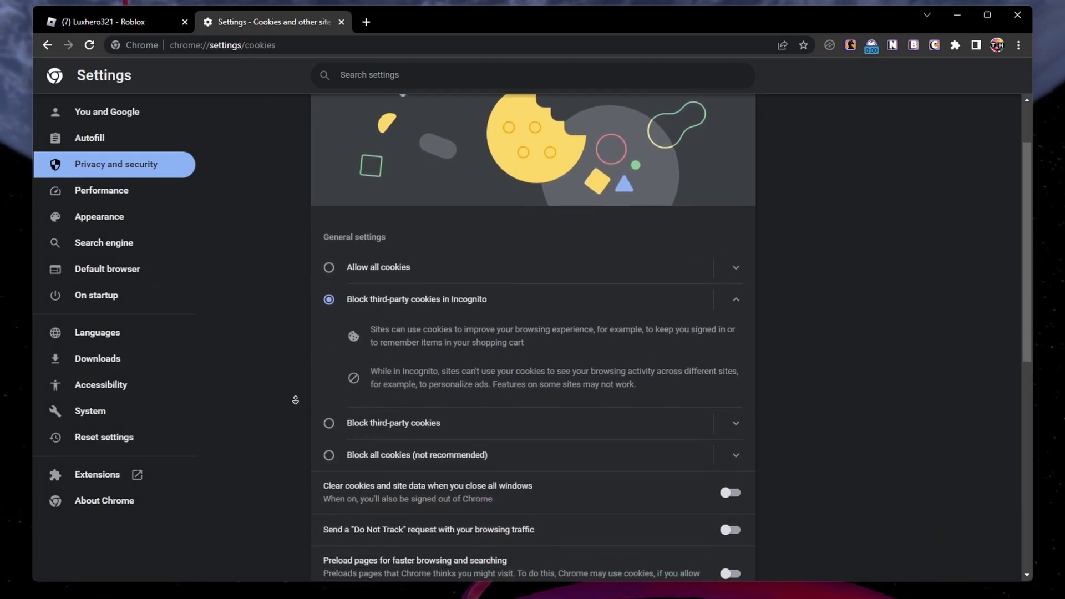
{"action": "scroll", "coordinate": [295, 401], "scroll_direction": "down", "scroll_amount": 1}
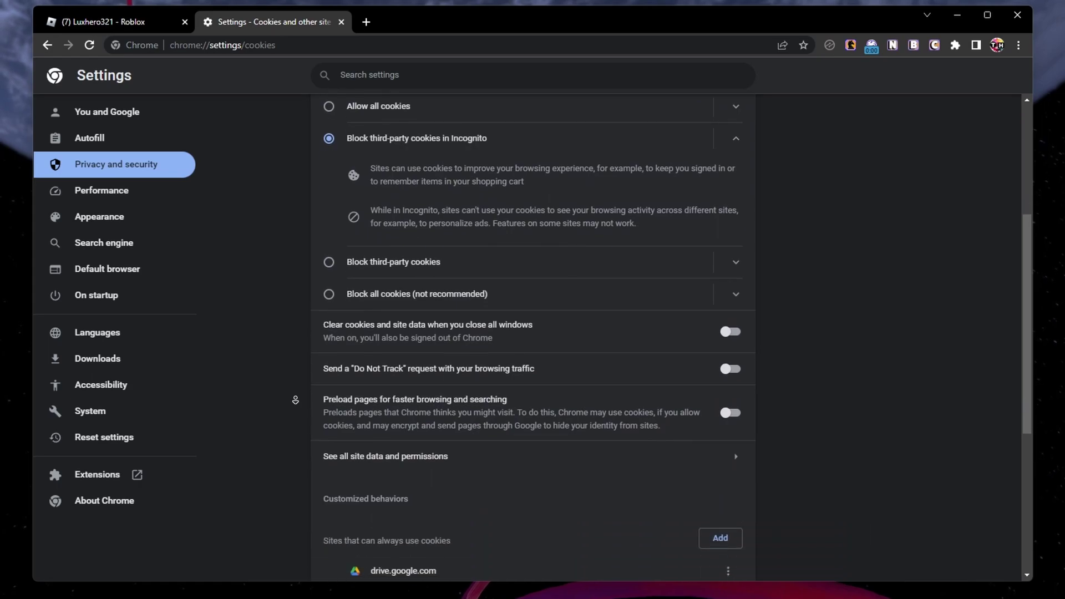
{"action": "left_click", "coordinate": [535, 449]}
{"action": "type", "text": "roblox"}
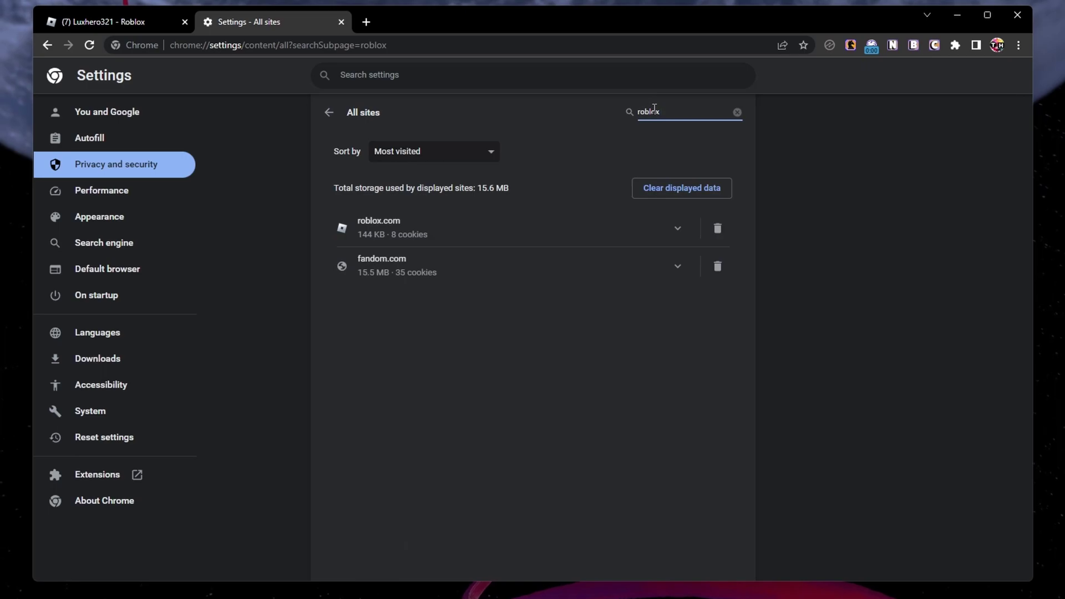
- Delete the stored site data for roblox.com and confirm the clearing
{"action": "left_click", "coordinate": [717, 229]}
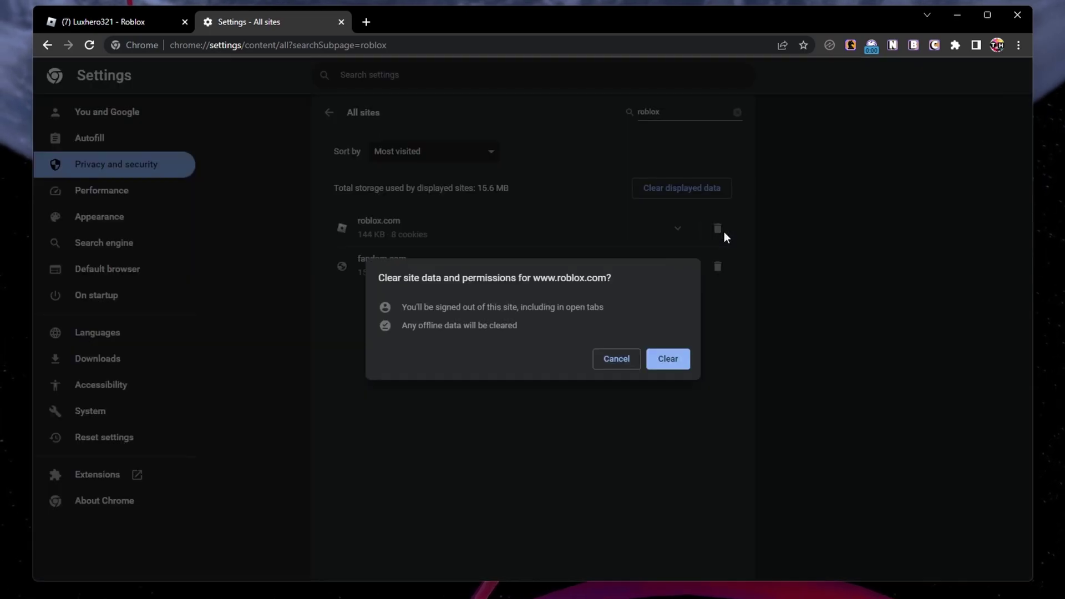
{"action": "left_click", "coordinate": [666, 358]}
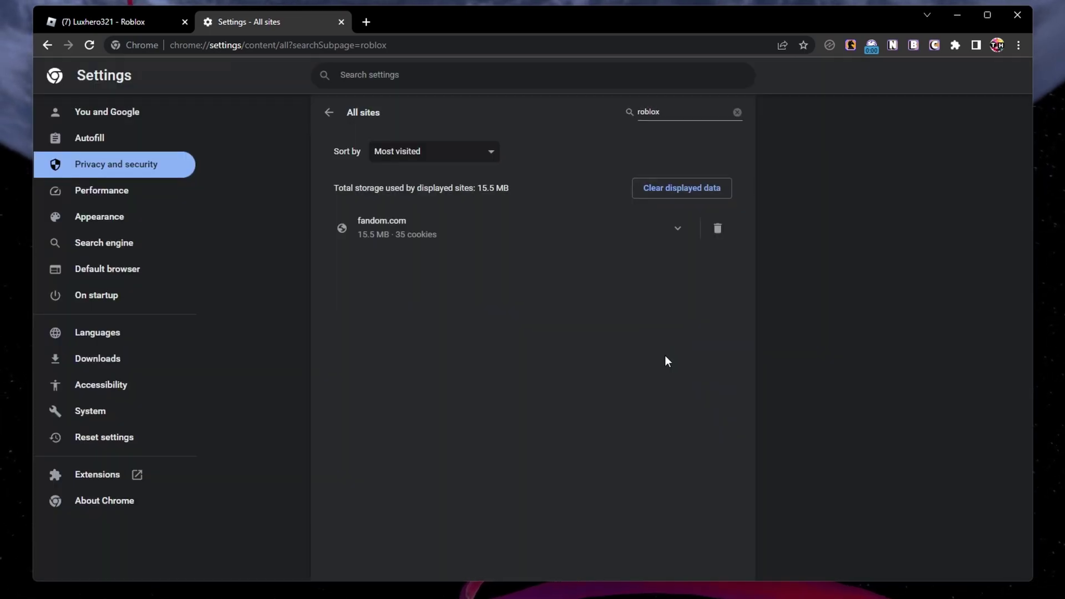
- Close the settings tab, reload the Roblox profile page and accept all cookies
{"action": "left_click", "coordinate": [343, 22]}
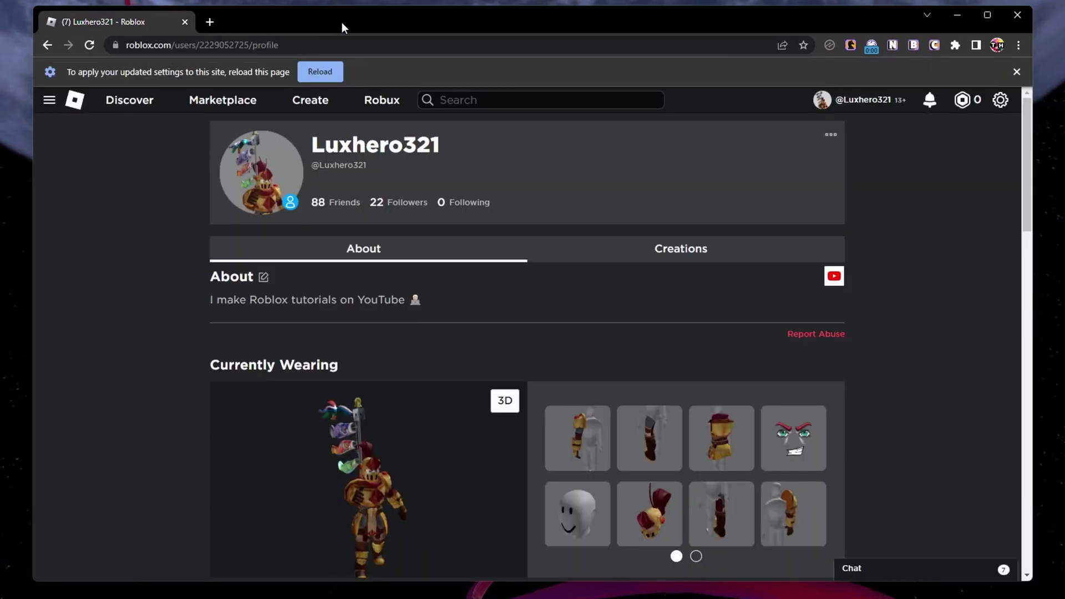
{"action": "left_click", "coordinate": [334, 76]}
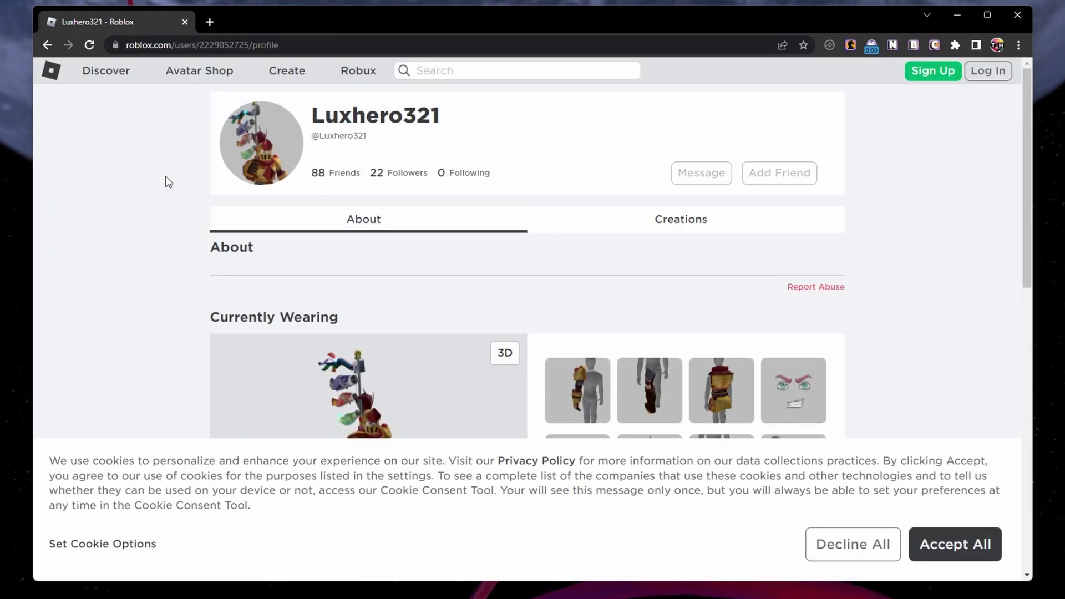
{"action": "left_click", "coordinate": [935, 545]}
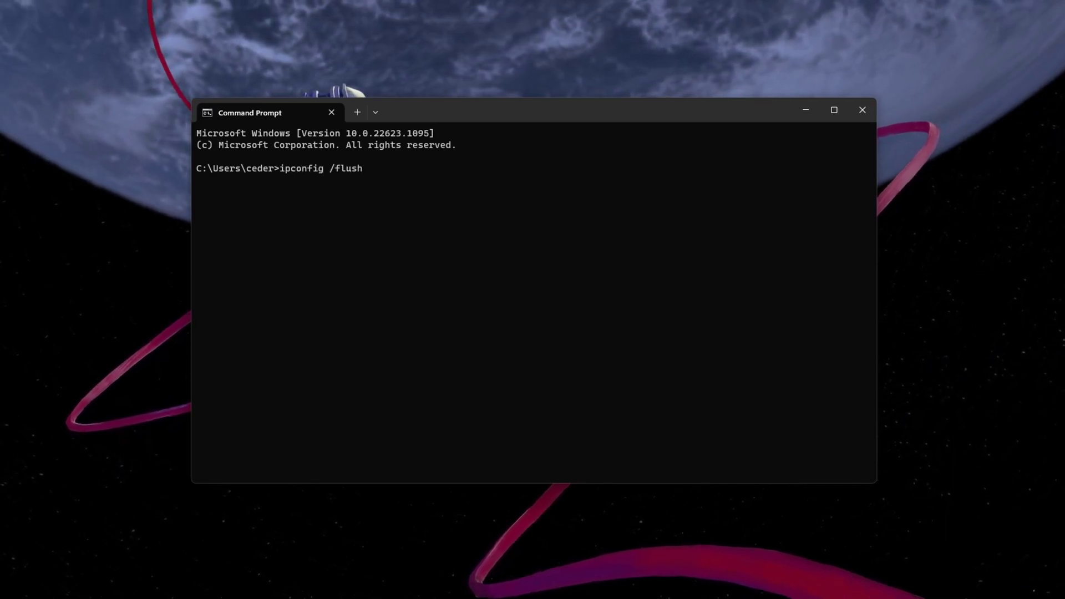
{"action": "type", "text": "dns"}
- Run ipconfig /flushdns to flush the DNS resolver cache
{"action": "key", "text": "Return"}
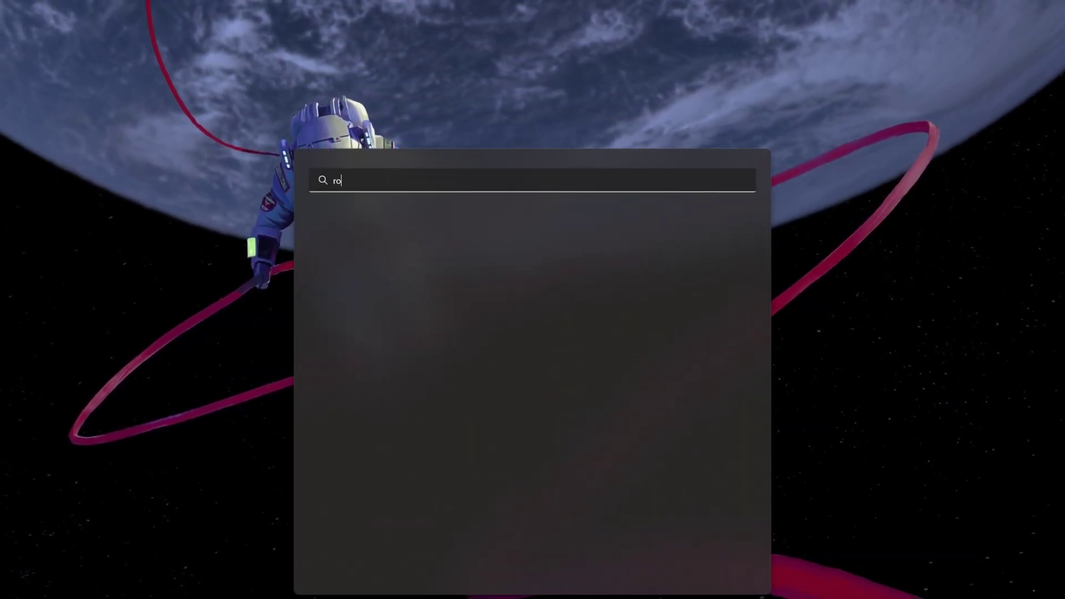
{"action": "type", "text": "blox"}
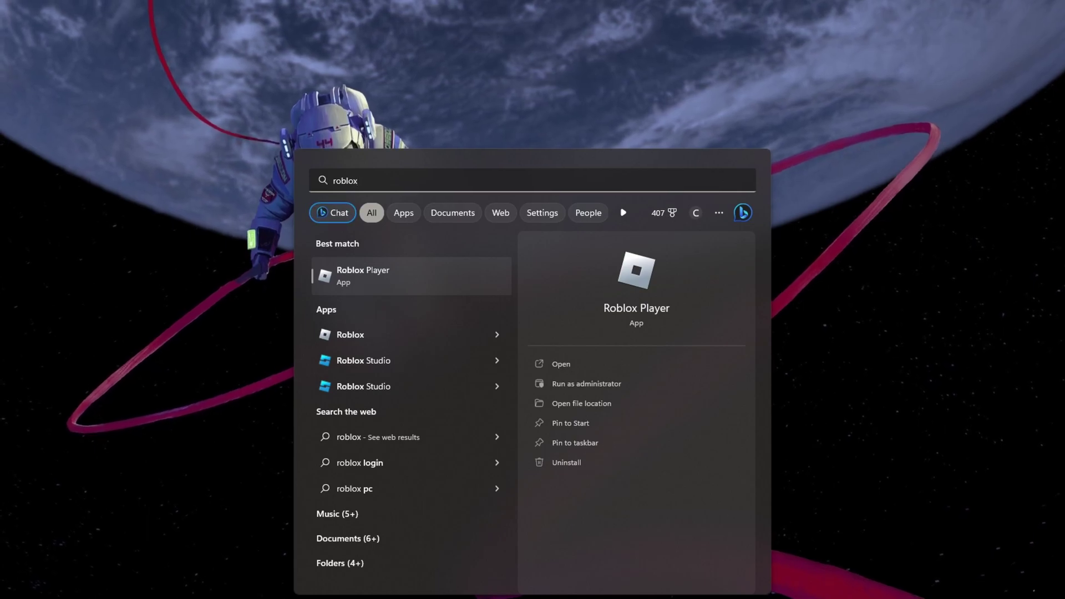
- Open the Roblox Player shortcut's folder and bring up its Properties
{"action": "left_click", "coordinate": [654, 404]}
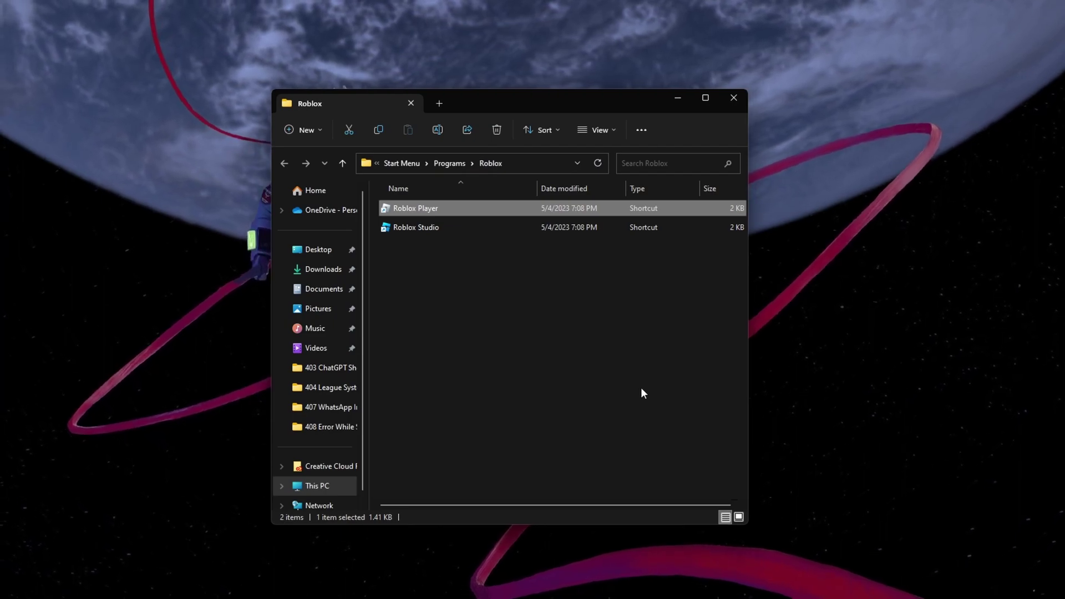
{"action": "right_click", "coordinate": [469, 213]}
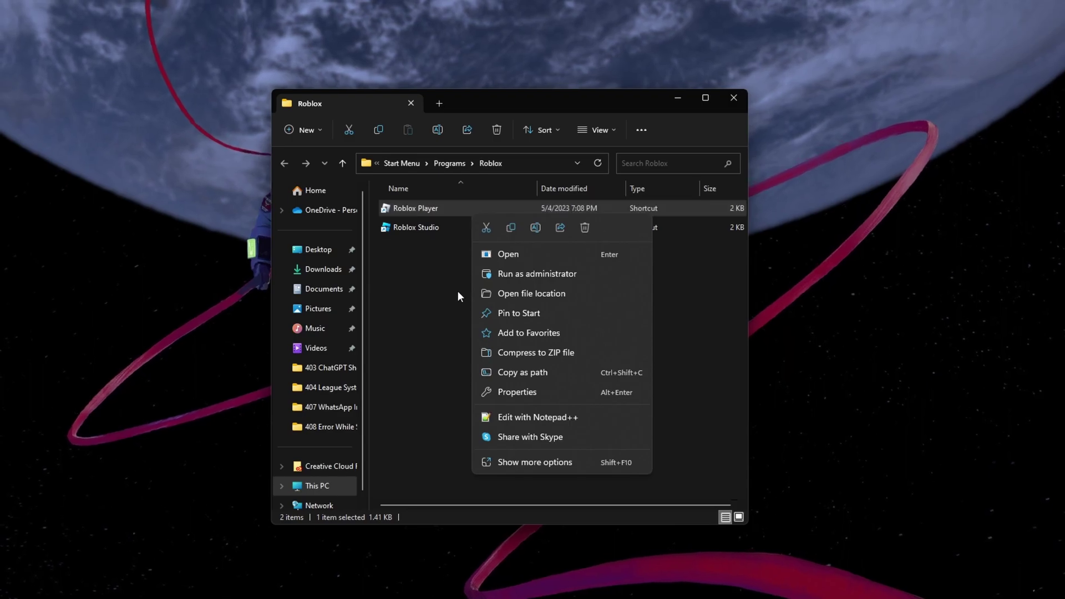
{"action": "left_click", "coordinate": [573, 392]}
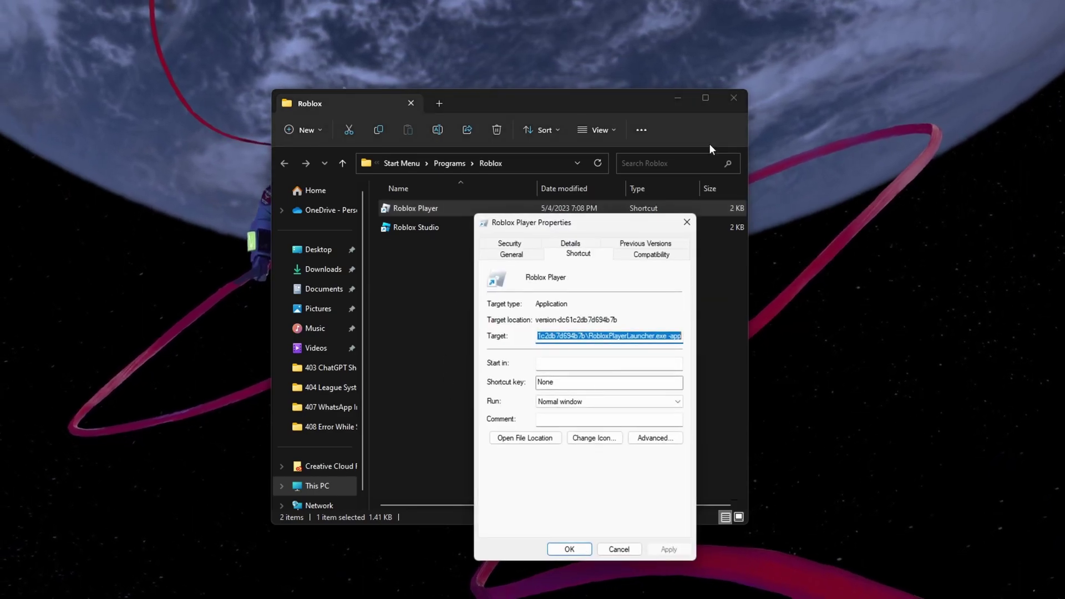
- Close File Explorer and centre the Properties window on screen
{"action": "left_click", "coordinate": [734, 97]}
{"action": "left_click_drag", "start_coordinate": [608, 223], "coordinate": [569, 122]}
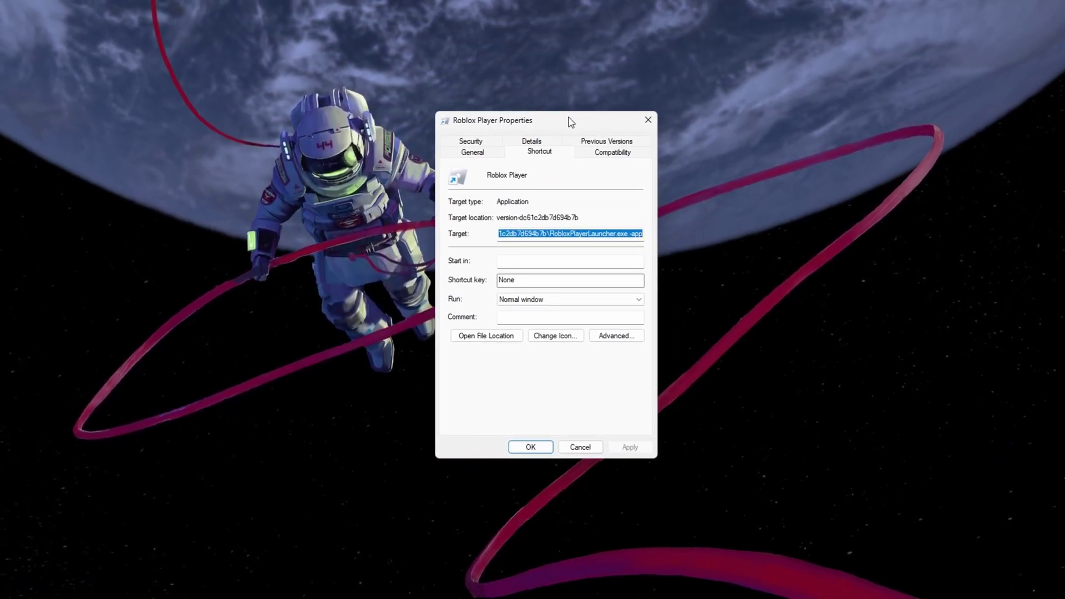
- Set Roblox Player to run in Windows 7 compatibility mode and apply the change
{"action": "left_click", "coordinate": [589, 155]}
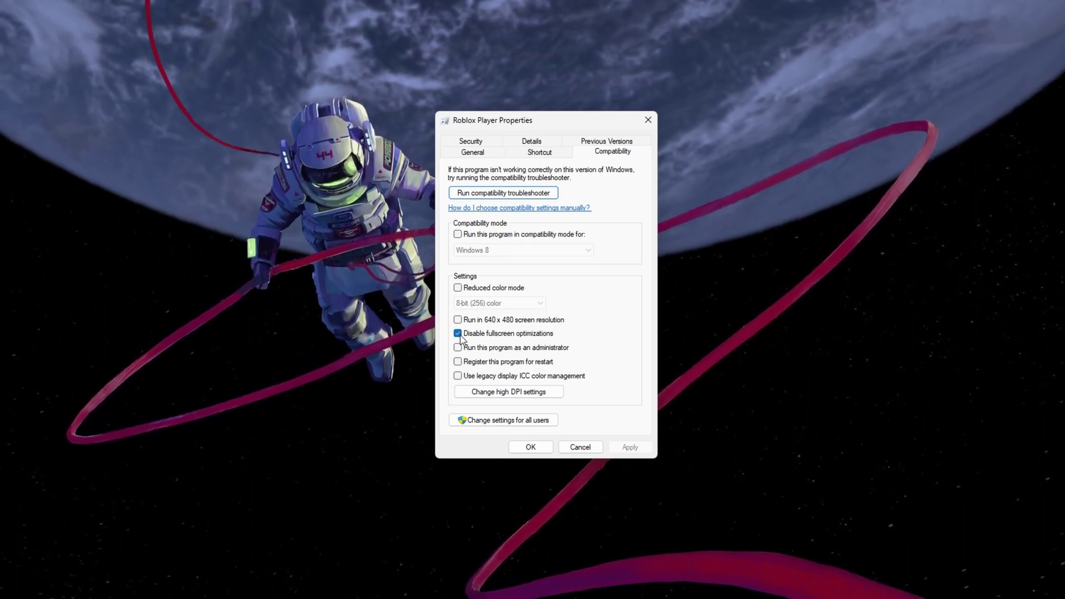
{"action": "left_click", "coordinate": [458, 235]}
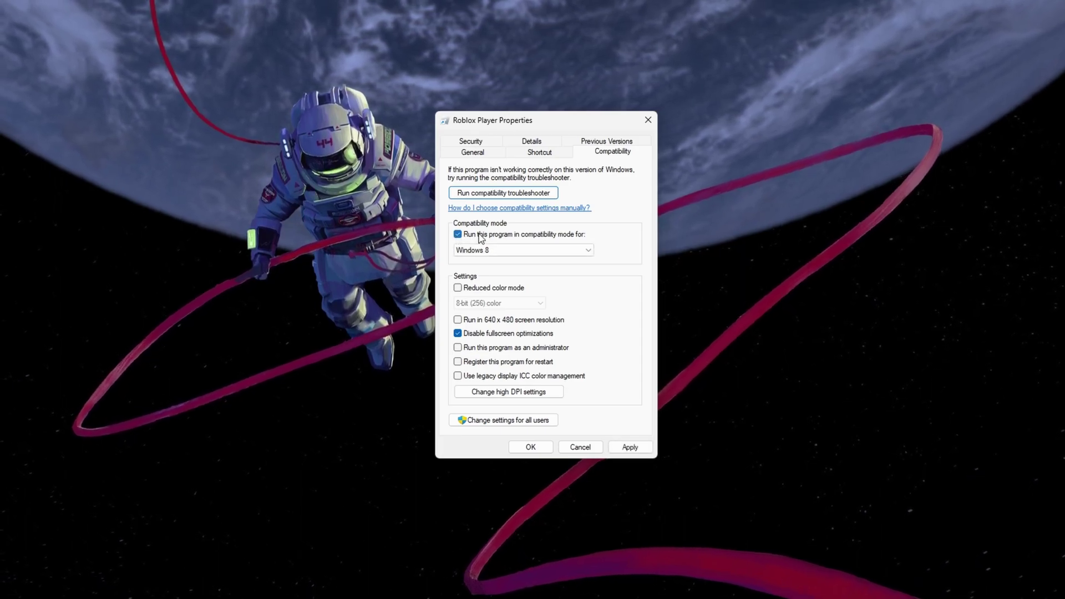
{"action": "left_click", "coordinate": [562, 250]}
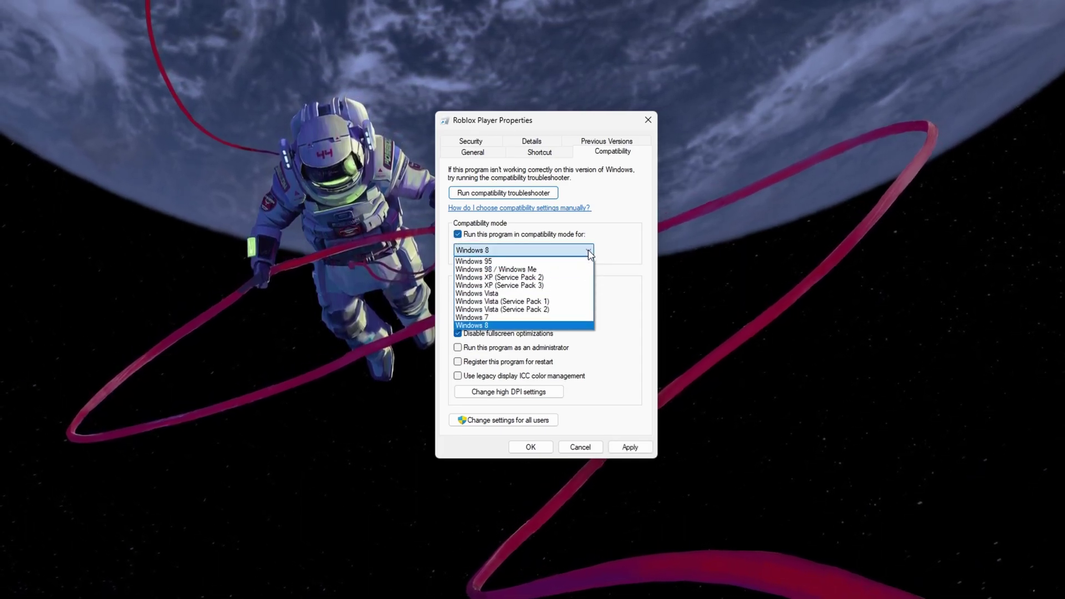
{"action": "left_click", "coordinate": [579, 322]}
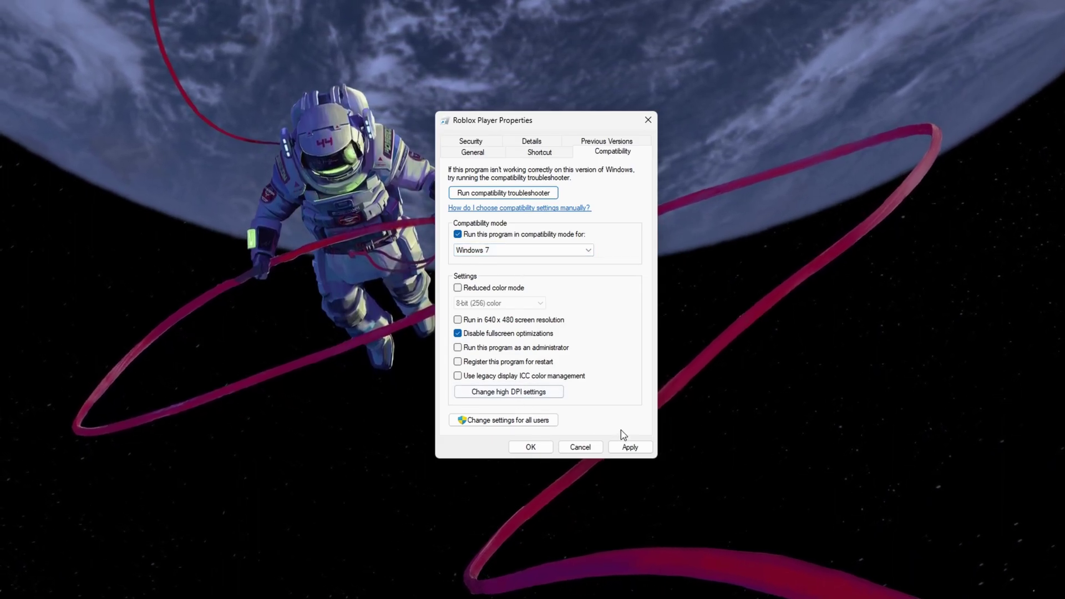
{"action": "left_click", "coordinate": [629, 447]}
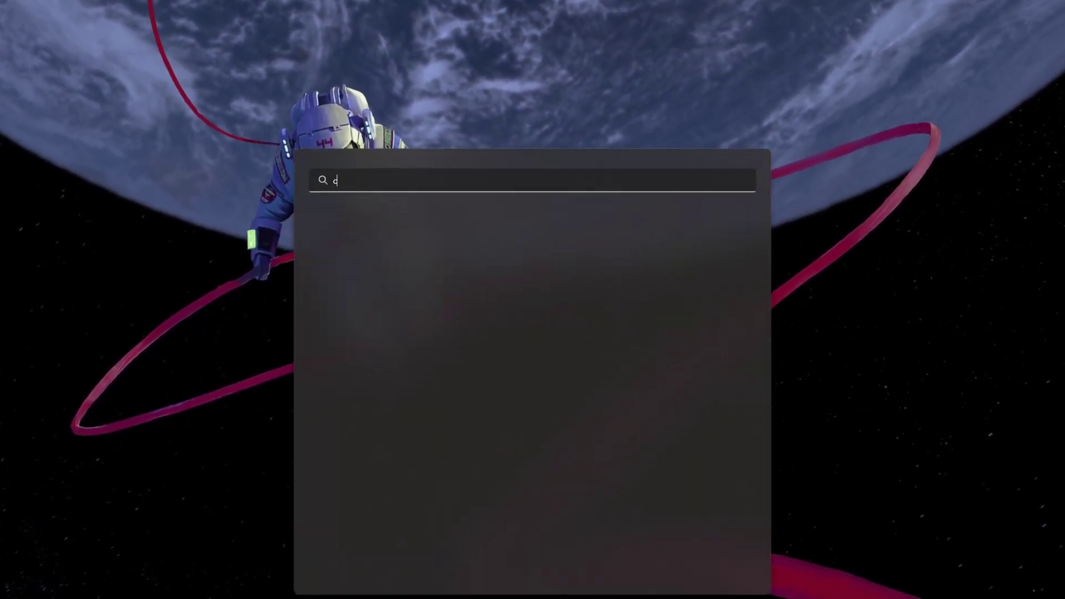
{"action": "type", "text": "ontrol panel"}
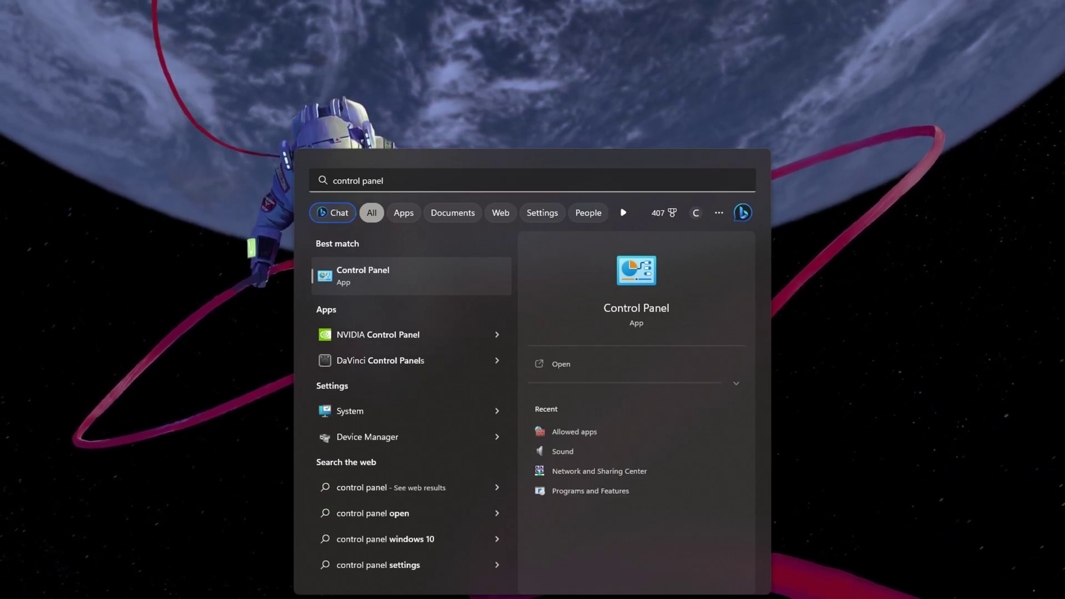
- Launch Control Panel in category view and go to Network and Internet
{"action": "key", "text": "Return"}
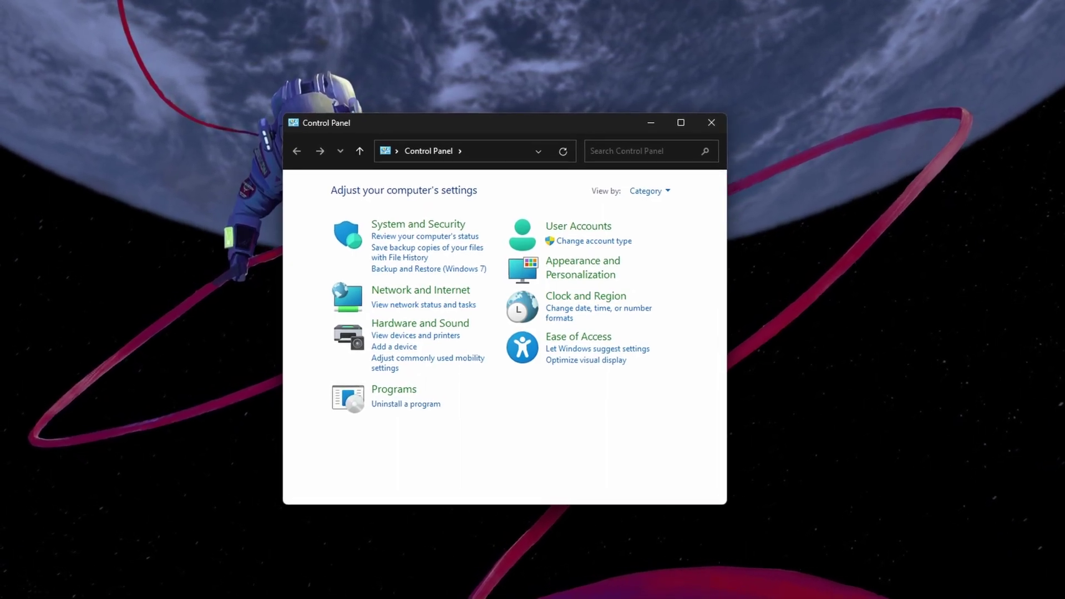
{"action": "left_click", "coordinate": [674, 193]}
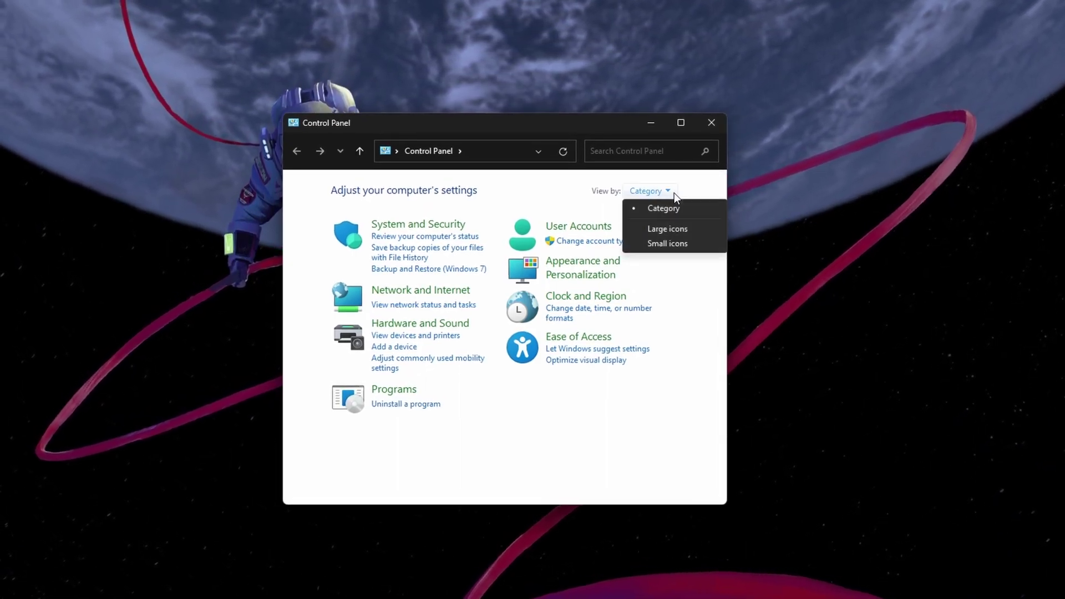
{"action": "left_click", "coordinate": [654, 212]}
{"action": "left_click", "coordinate": [421, 292]}
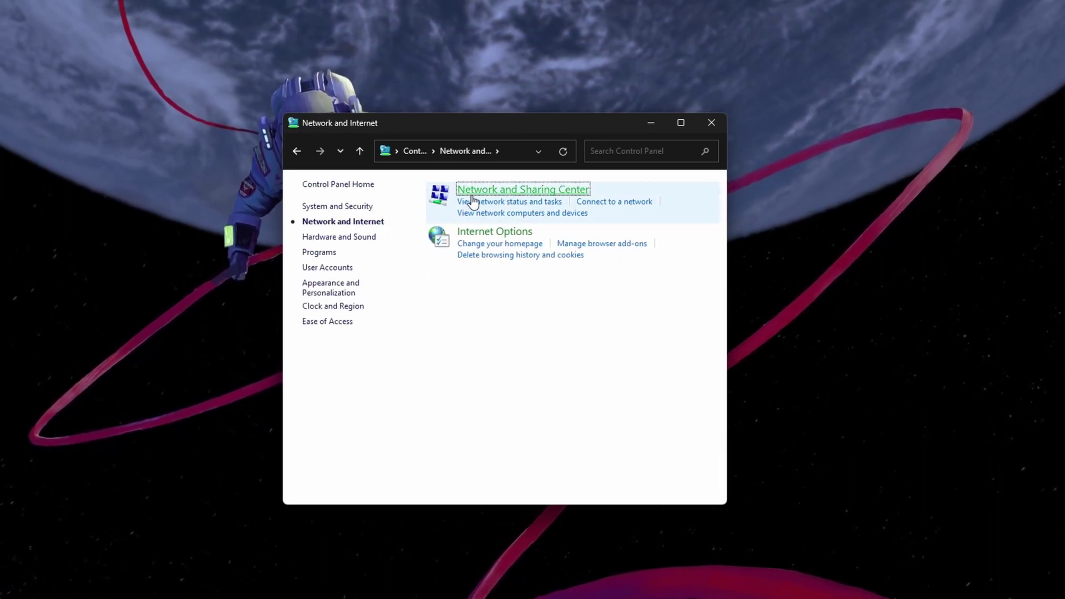
- Show the WLAN connection's status from the Network and Sharing Center
{"action": "left_click", "coordinate": [482, 192]}
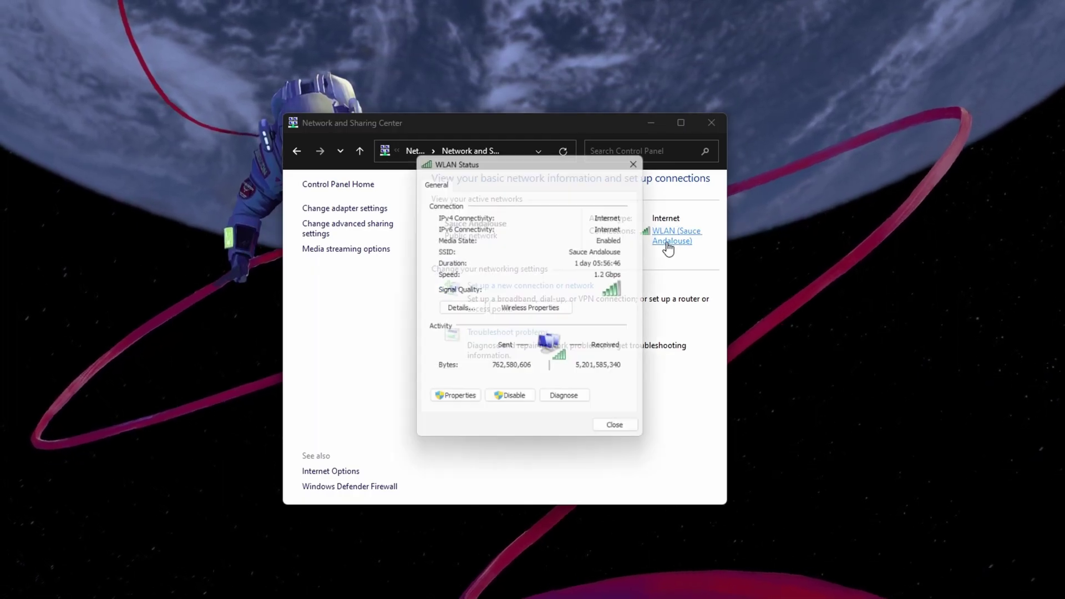
{"action": "left_click", "coordinate": [712, 124]}
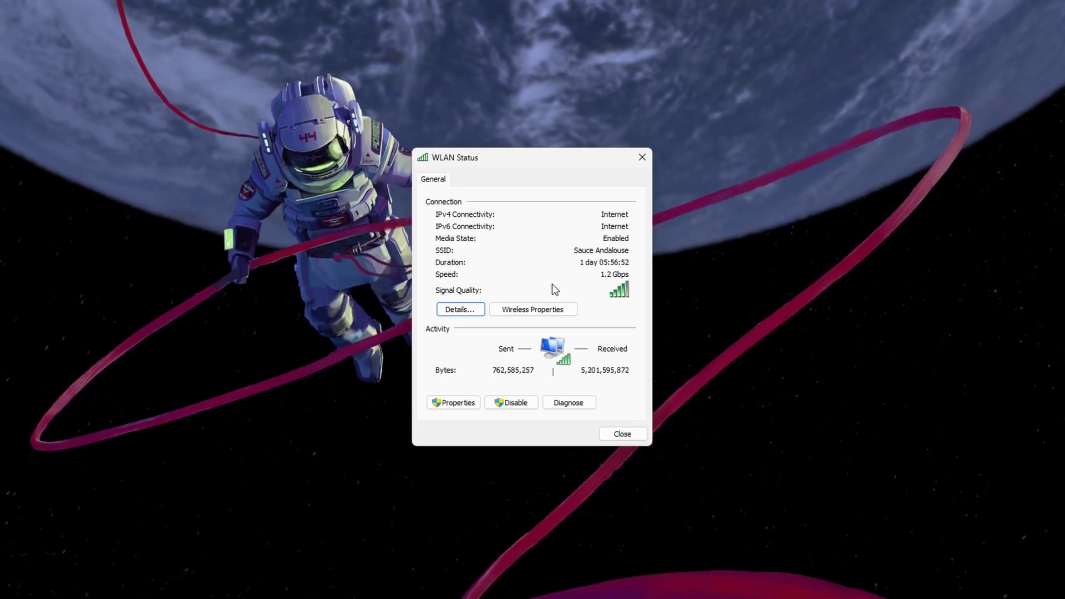
- Bring up the WLAN adapter's TCP/IPv4 protocol settings
{"action": "left_click", "coordinate": [454, 403]}
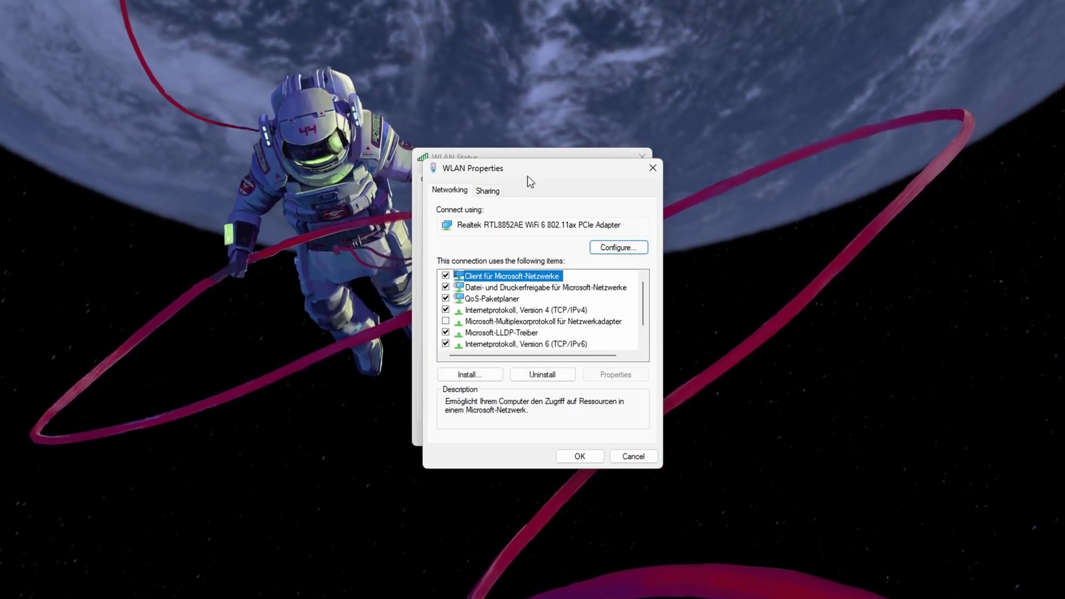
{"action": "left_click_drag", "start_coordinate": [529, 171], "coordinate": [519, 162]}
{"action": "double_click", "coordinate": [508, 300]}
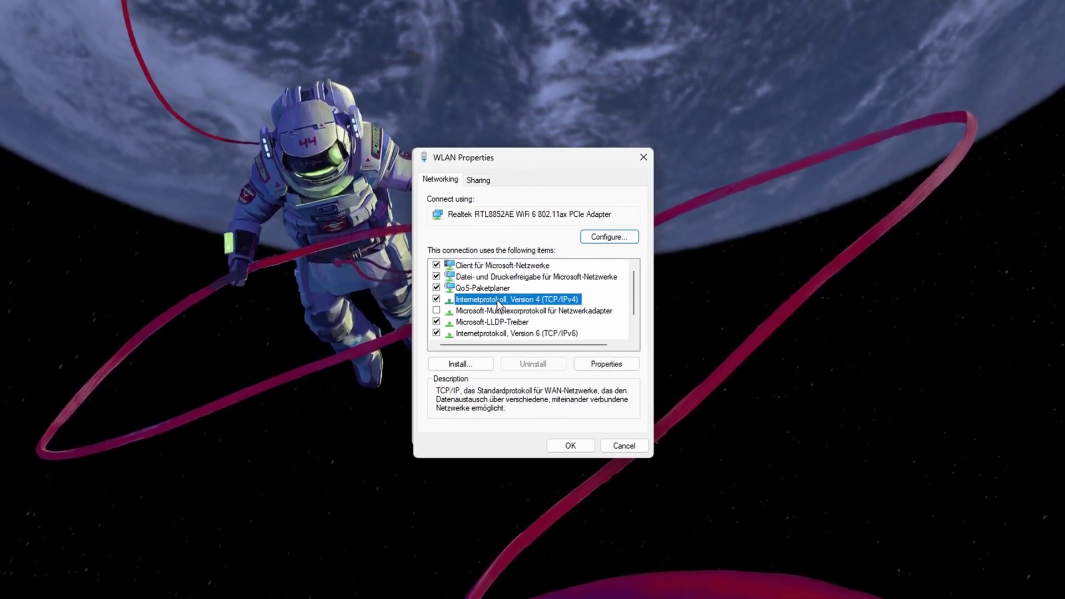
{"action": "left_click_drag", "start_coordinate": [536, 207], "coordinate": [503, 161]}
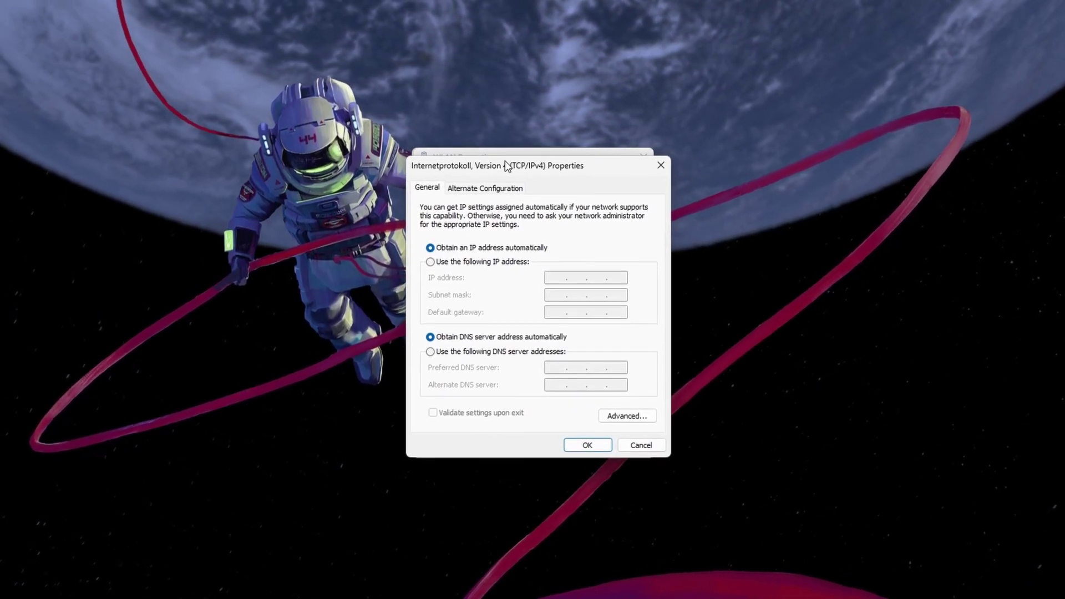
- Set manual DNS servers 8.8.8.8 and 8.8.4.4 and confirm out of the connection windows
{"action": "left_click", "coordinate": [429, 346]}
{"action": "left_click", "coordinate": [622, 362]}
{"action": "type", "text": "8.8.8.8"}
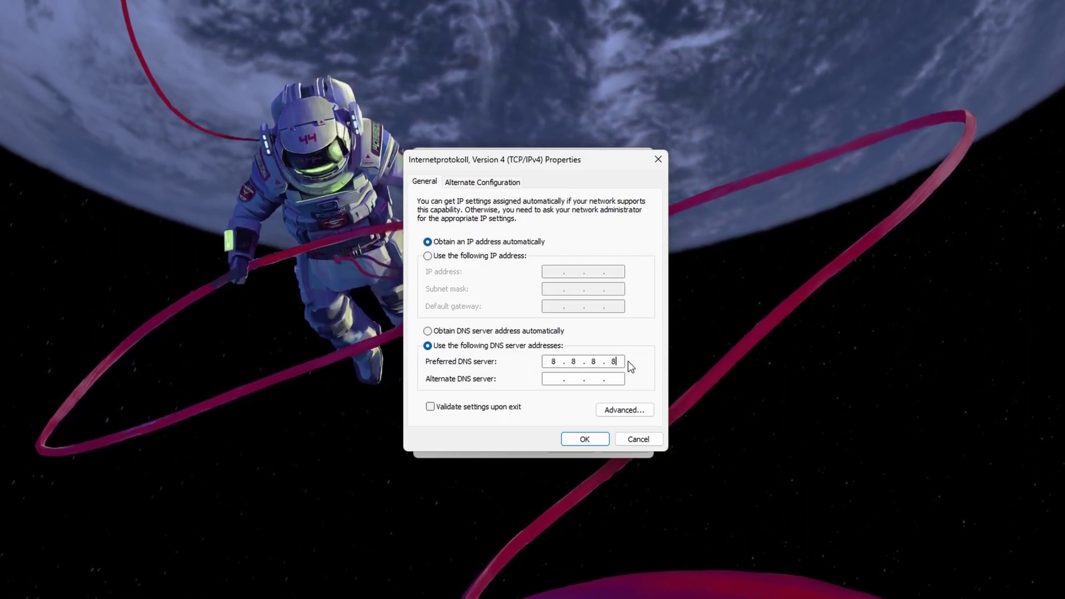
{"action": "left_click", "coordinate": [566, 378]}
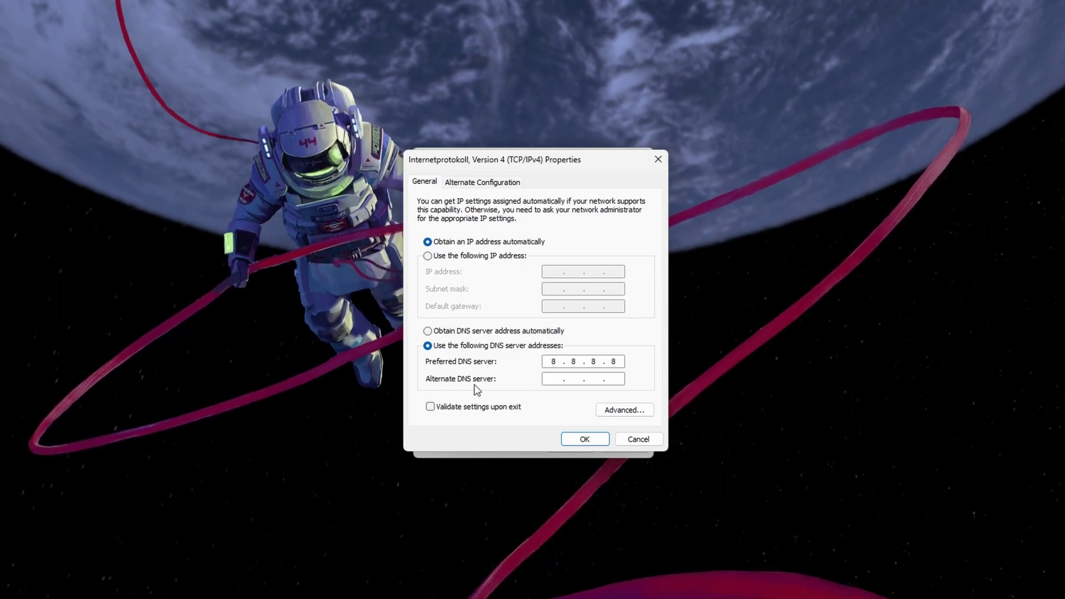
{"action": "type", "text": "8."}
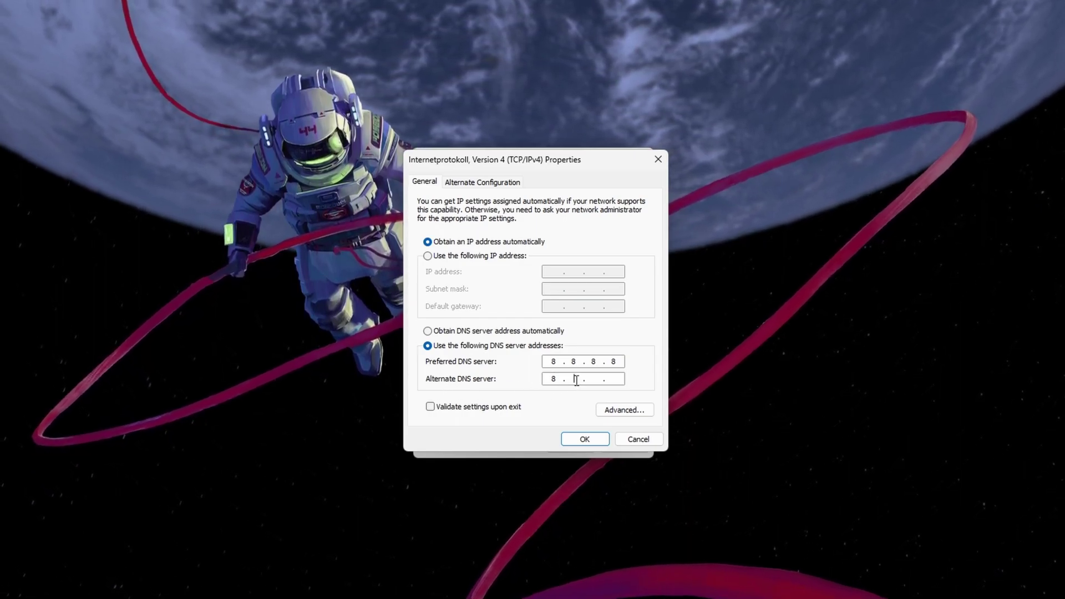
{"action": "type", "text": "8."}
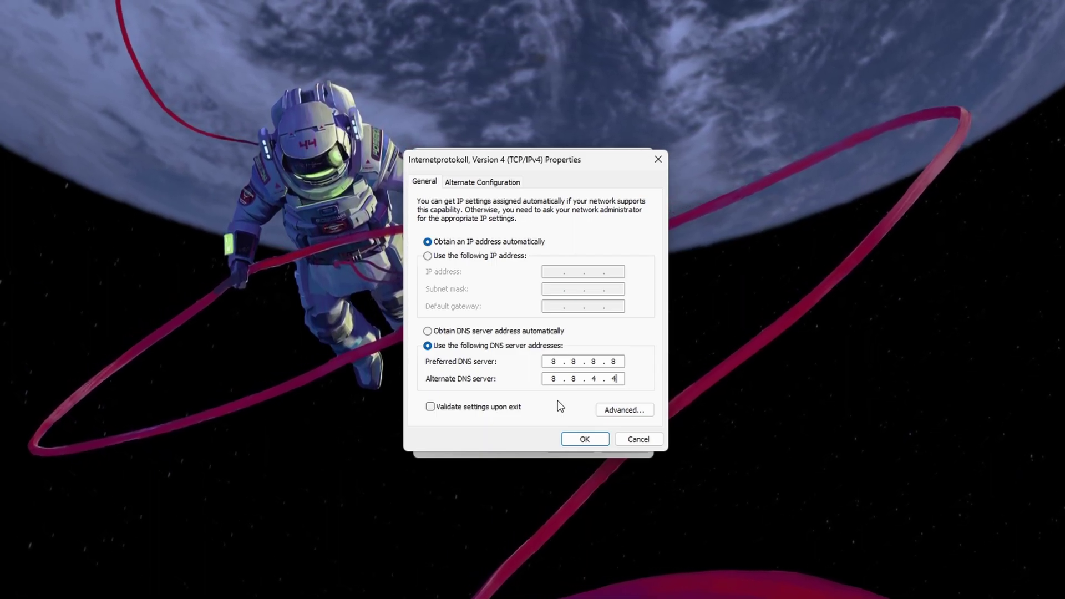
{"action": "left_click", "coordinate": [582, 441]}
{"action": "left_click", "coordinate": [572, 446]}
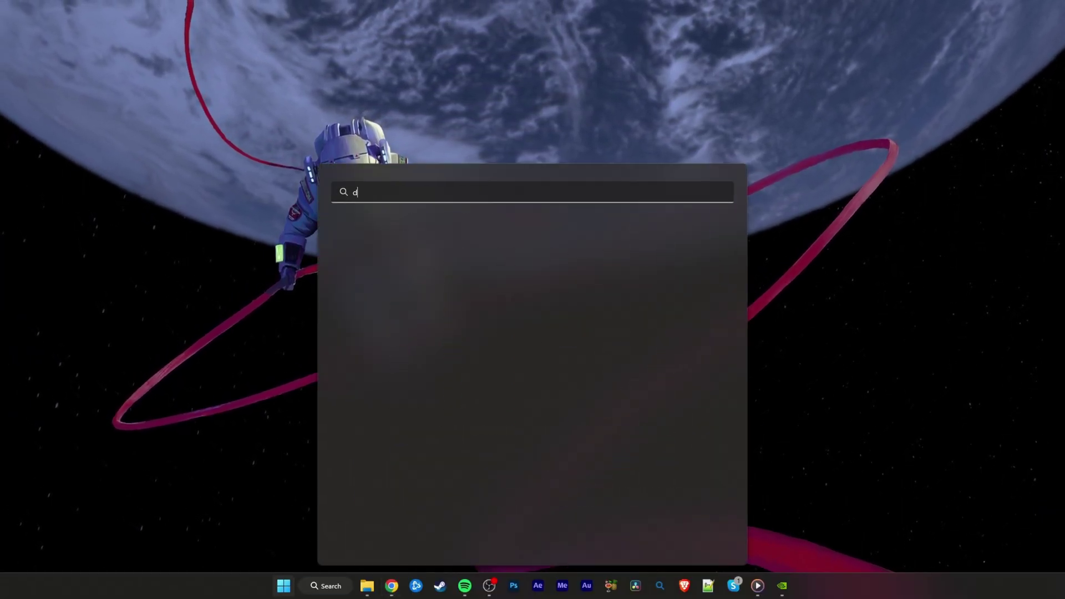
{"action": "type", "text": "device manager"}
- Start and cancel a driver update for the Realtek WiFi adapter under Network adapters
{"action": "key", "text": "Return"}
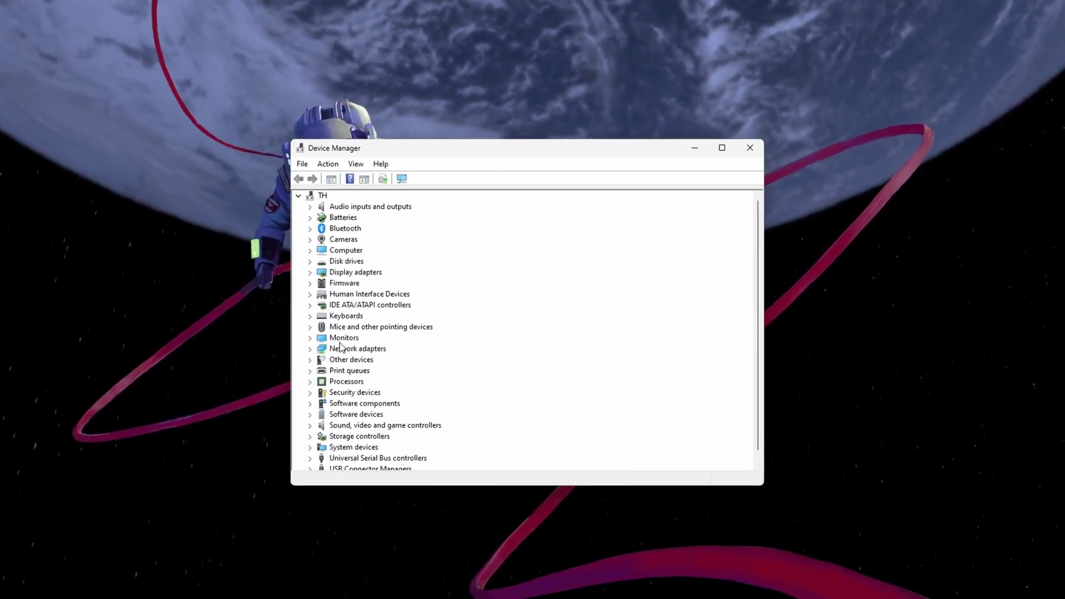
{"action": "double_click", "coordinate": [341, 349]}
{"action": "left_click", "coordinate": [409, 369]}
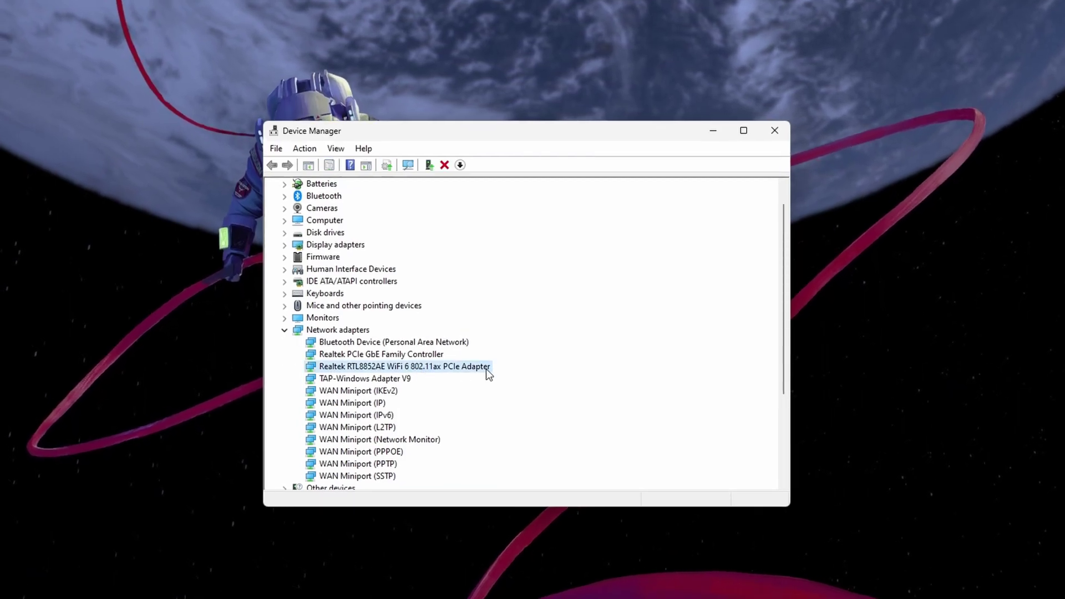
{"action": "right_click", "coordinate": [487, 369]}
{"action": "left_click", "coordinate": [592, 381]}
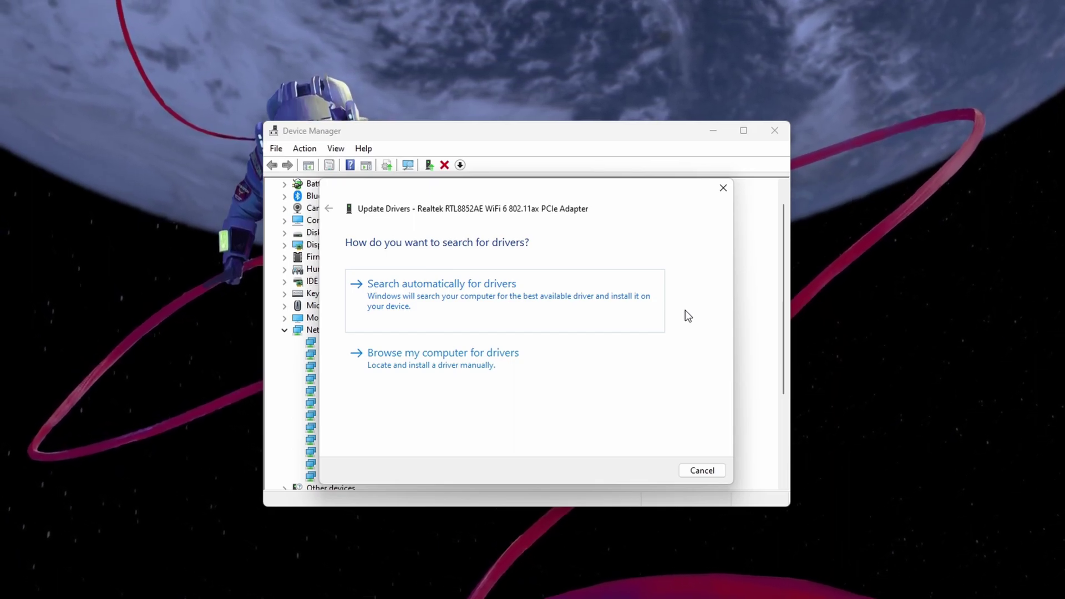
{"action": "left_click", "coordinate": [723, 188]}
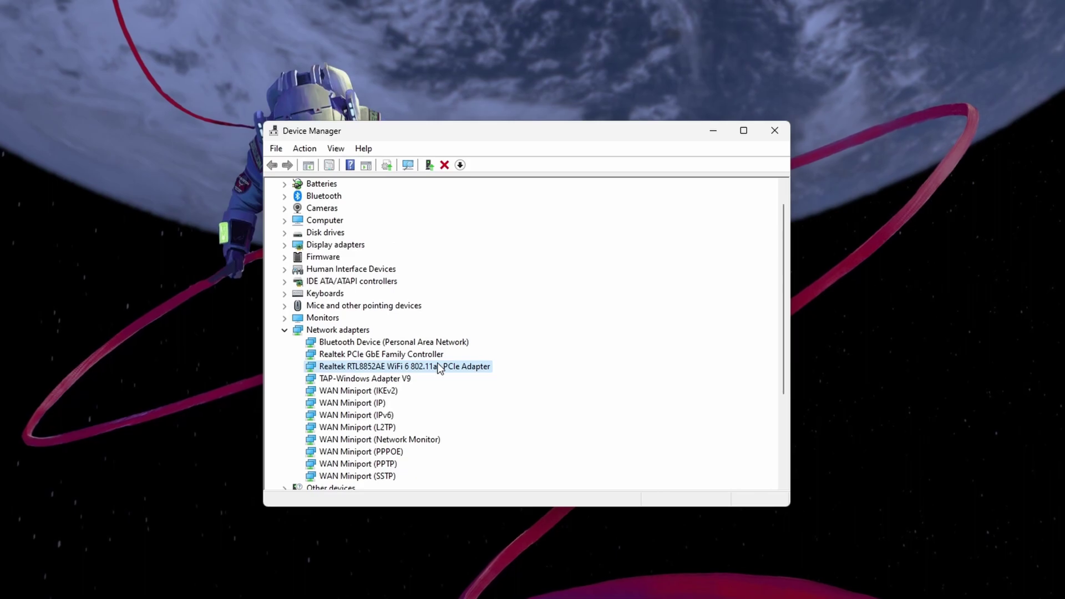
{"action": "scroll", "coordinate": [435, 367], "scroll_direction": "down", "scroll_amount": 1}
- Start a driver update for WAN Miniport (Network Monitor)
{"action": "left_click", "coordinate": [399, 405]}
{"action": "right_click", "coordinate": [427, 402]}
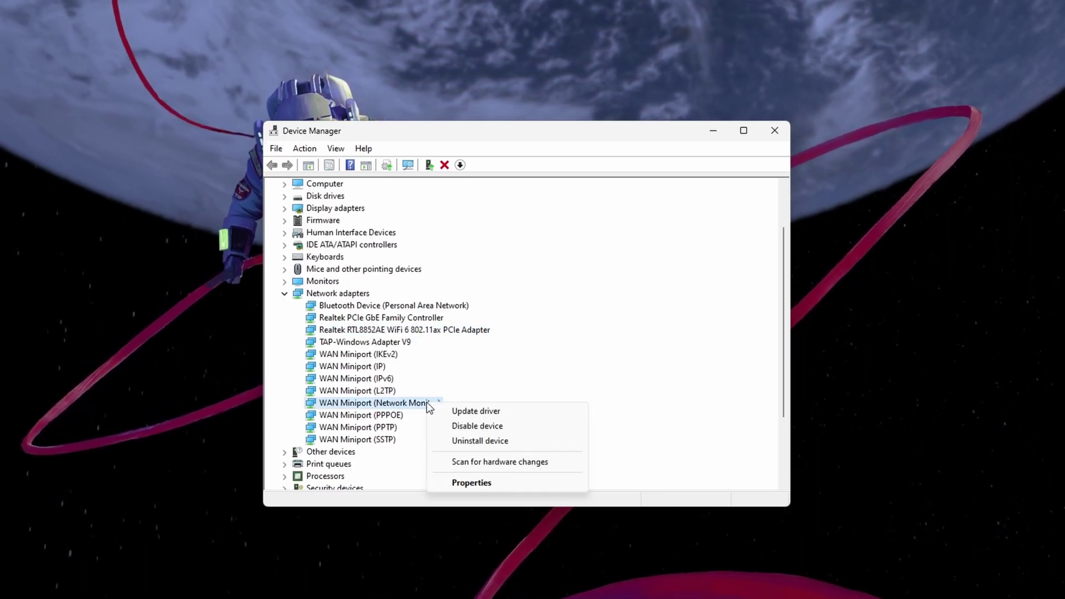
{"action": "left_click", "coordinate": [507, 409]}
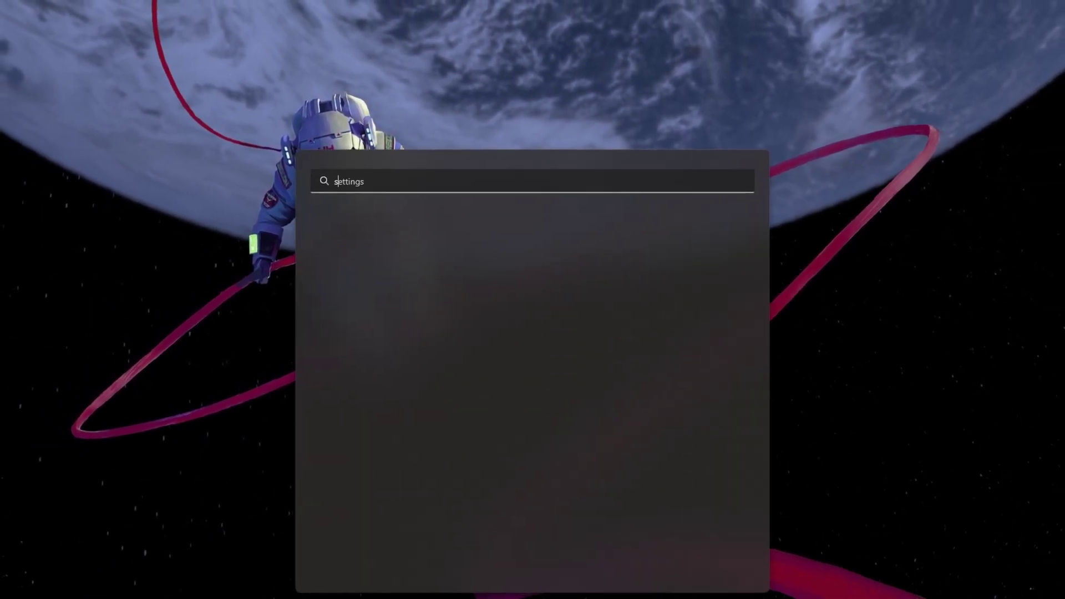
- Go to Windows Update in Settings and check for new updates
{"action": "key", "text": "Return"}
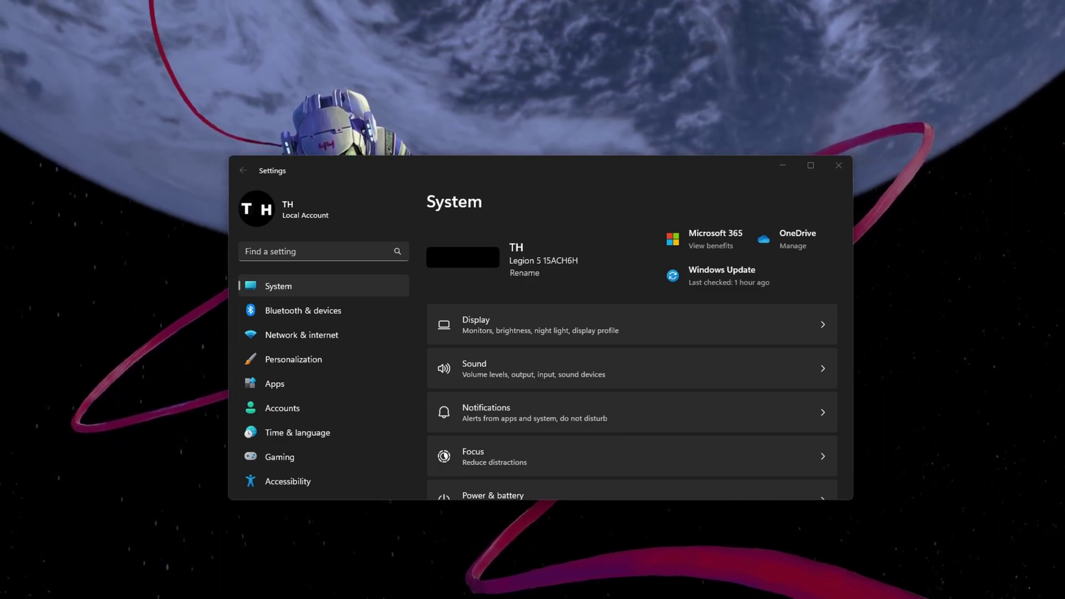
{"action": "scroll", "coordinate": [301, 447], "scroll_direction": "down", "scroll_amount": 2}
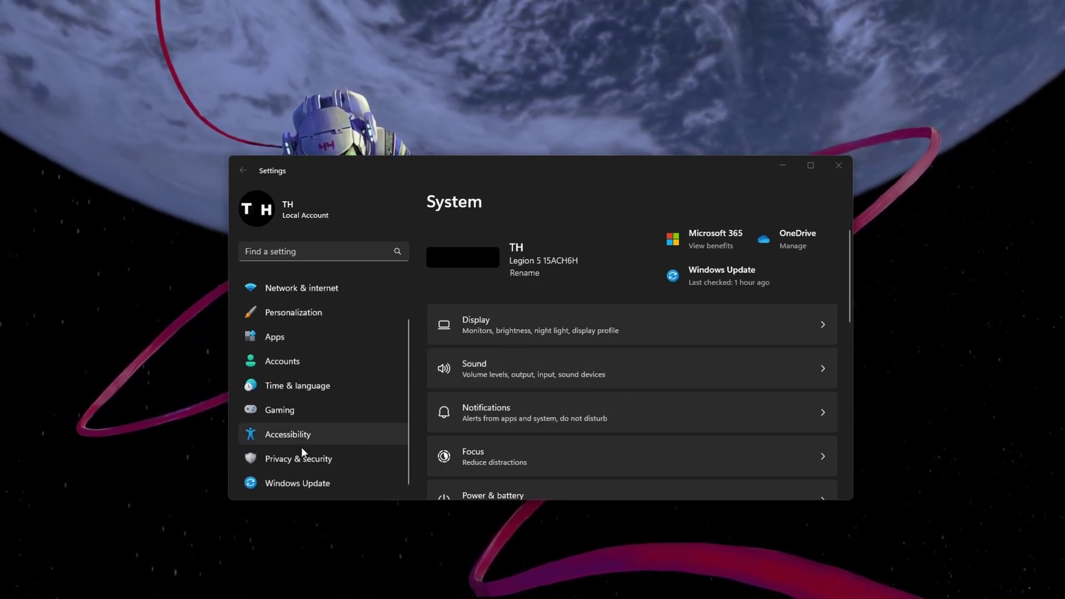
{"action": "left_click", "coordinate": [301, 486]}
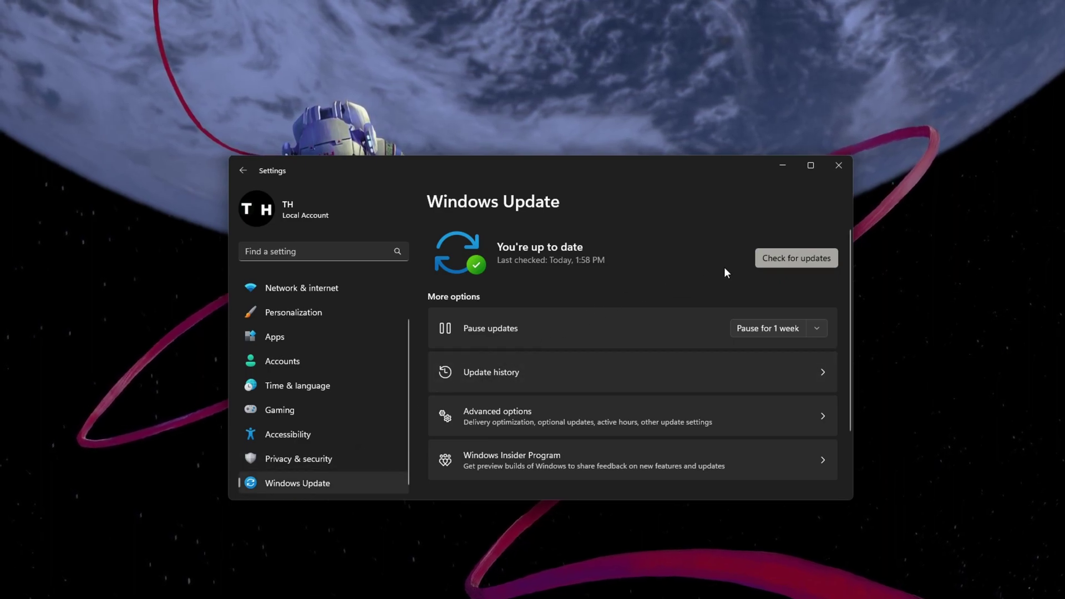
{"action": "left_click", "coordinate": [764, 261]}
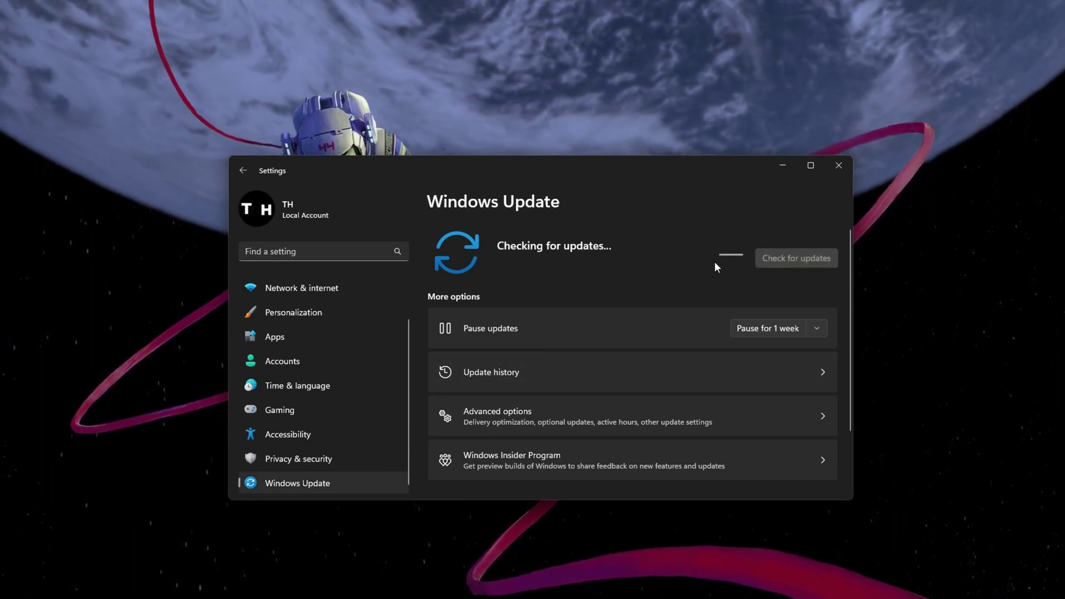